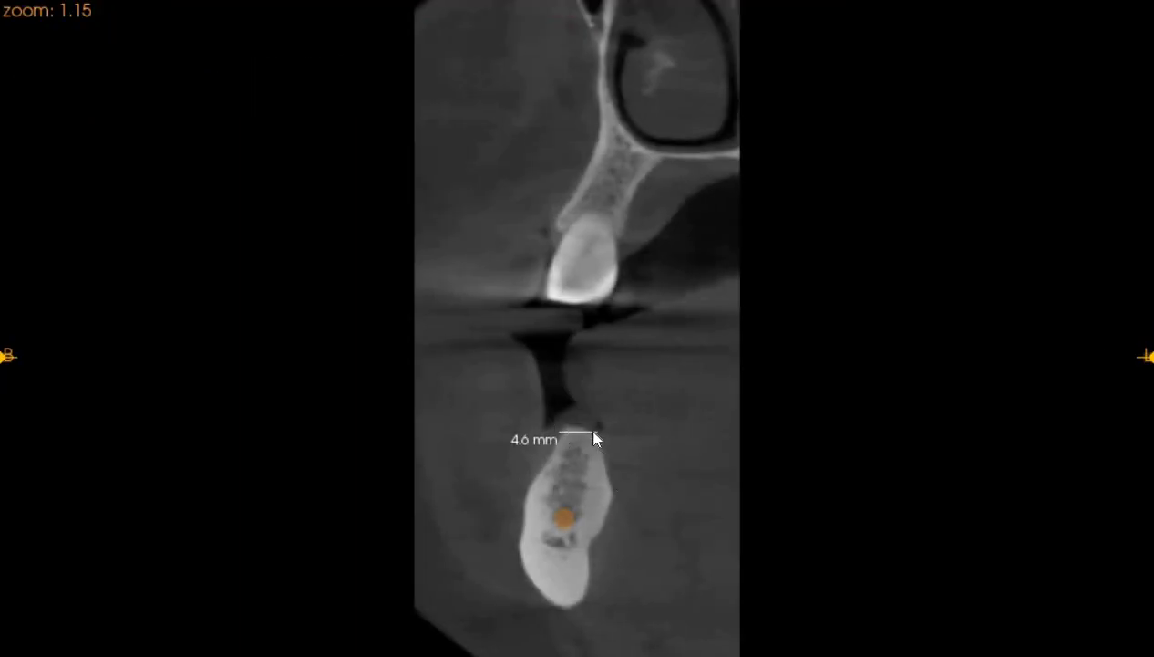
- Measure the width of the lower ridge just below its crest in the cross-section
click(593, 432)
mouse_move(600, 436)
mouse_down()
mouse_move(609, 476)
mouse_move(597, 435)
mouse_up()
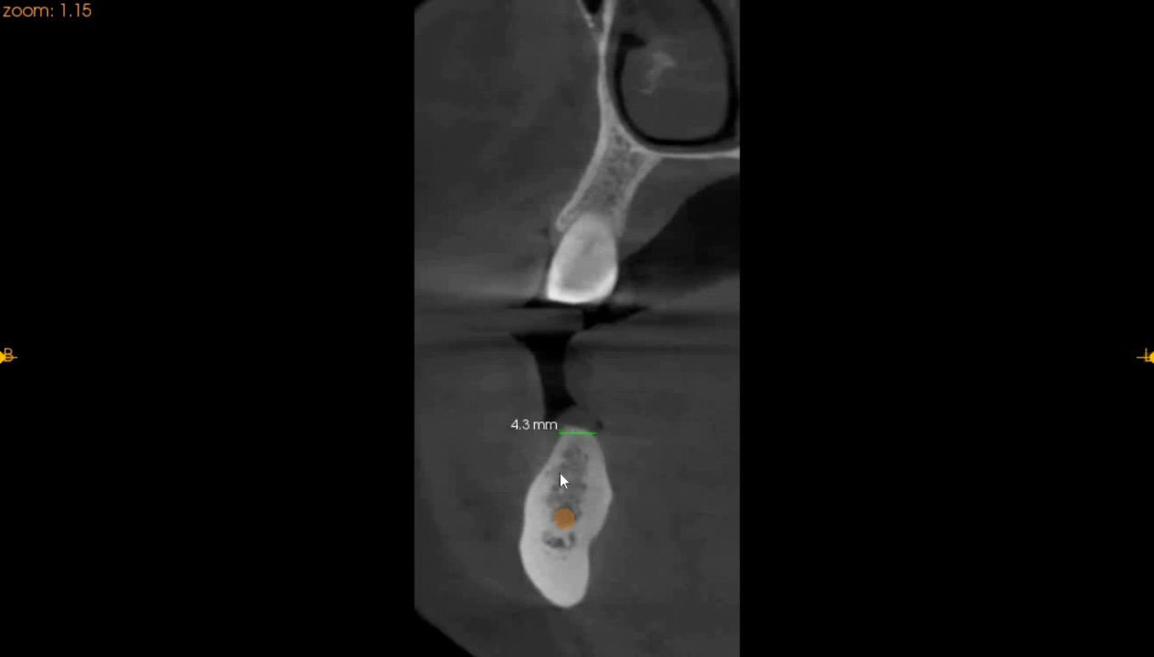
- Try a DENTIS SQ implant (L 7.00 mm, Ø 4.00 mm) and a Neobiotech IS-II active (L 6.00 mm, Ø 5.00 mm) above the nerve canal
click(572, 499)
drag(531, 419, 476, 397)
click(569, 445)
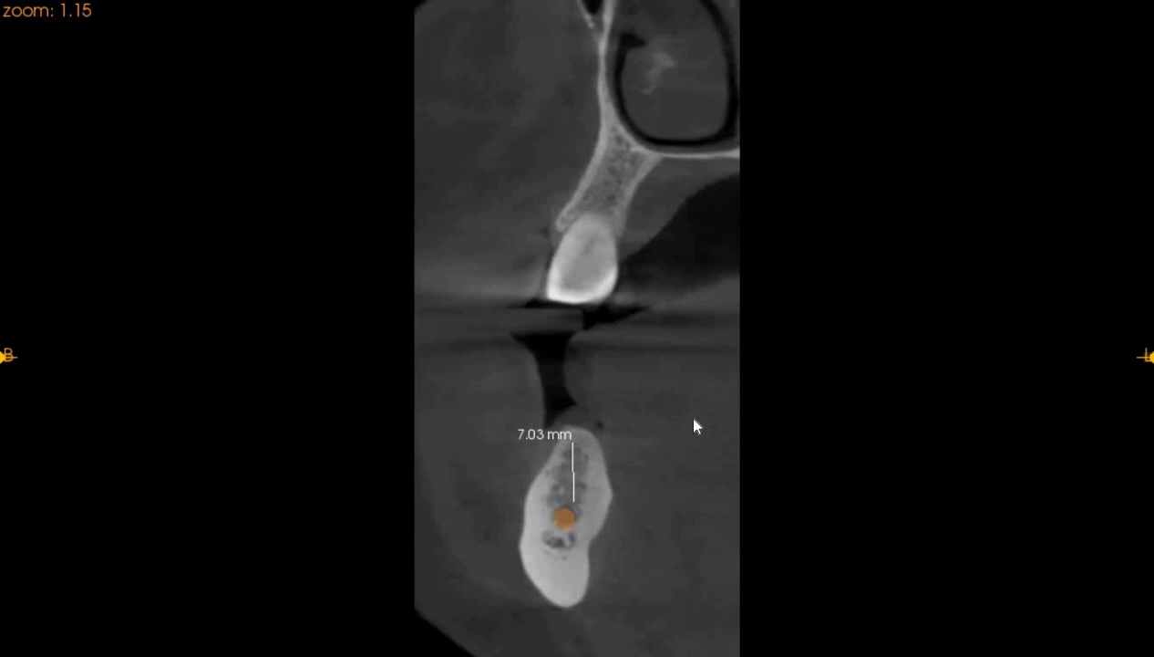
click(1105, 628)
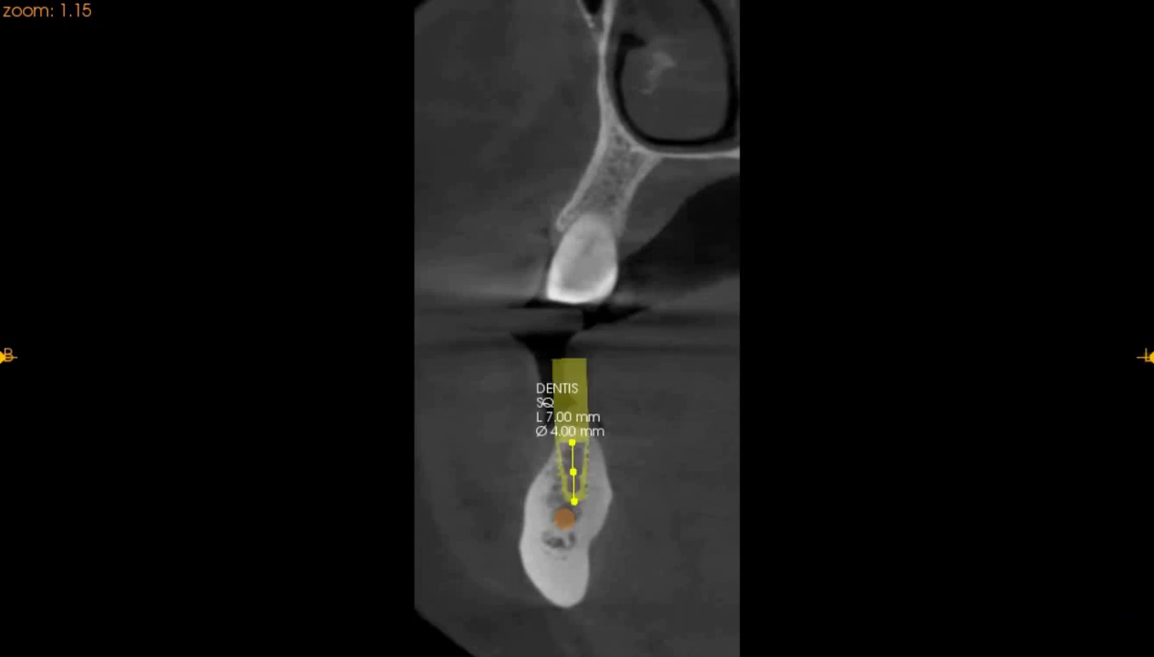
key(Delete)
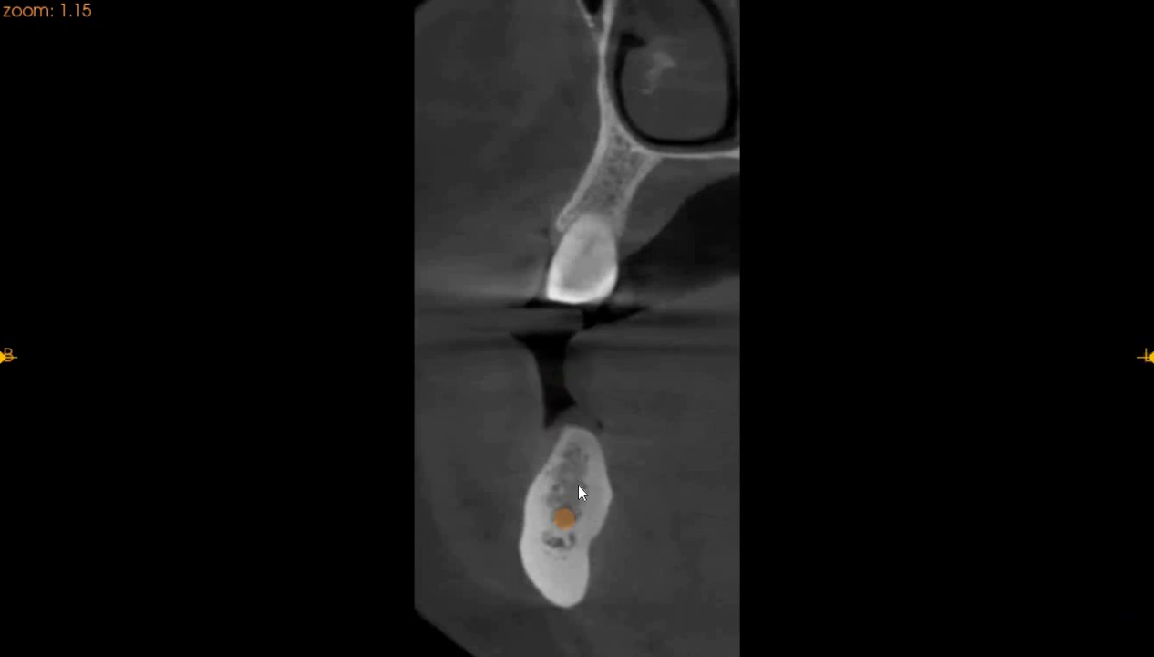
mouse_move(574, 497)
mouse_down()
mouse_move(582, 511)
mouse_move(568, 518)
mouse_up()
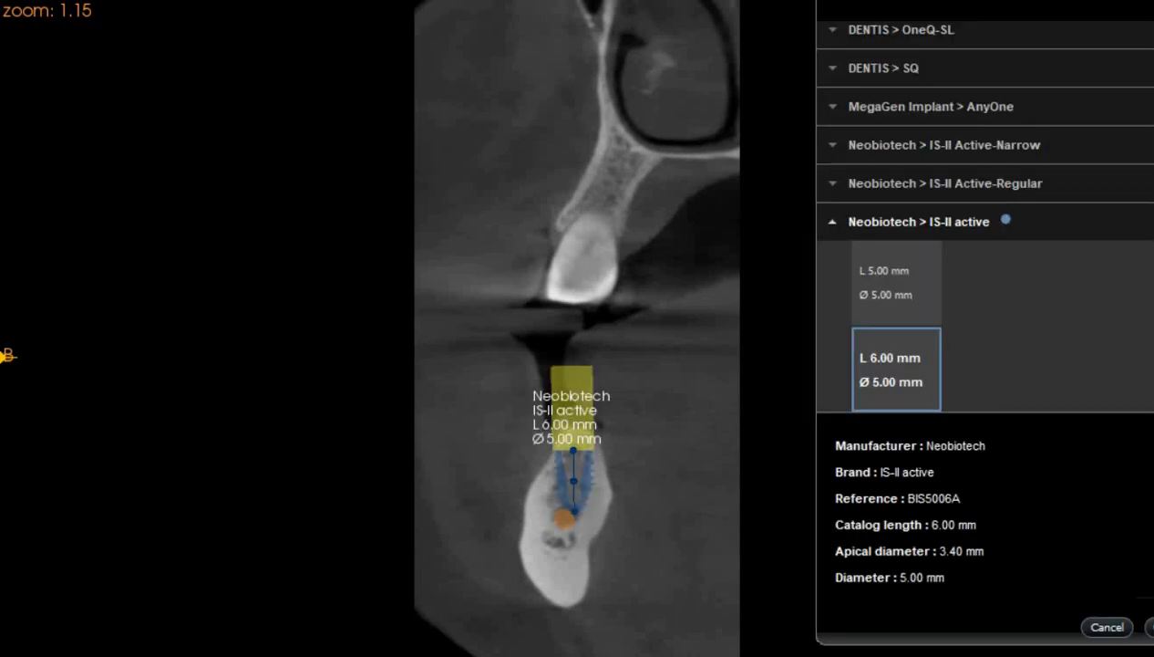
click(1108, 623)
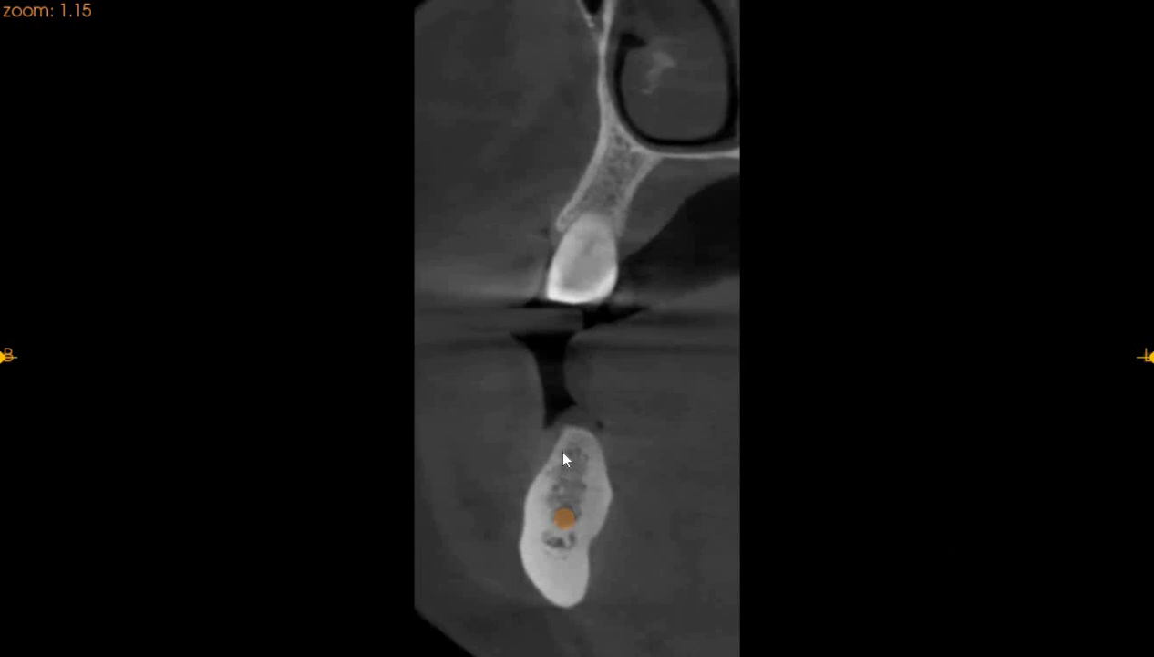
- Measure the ridge width below the narrow crest, the crest height above that line, and the bone height from the line to the nerve canal
click(598, 448)
click(601, 449)
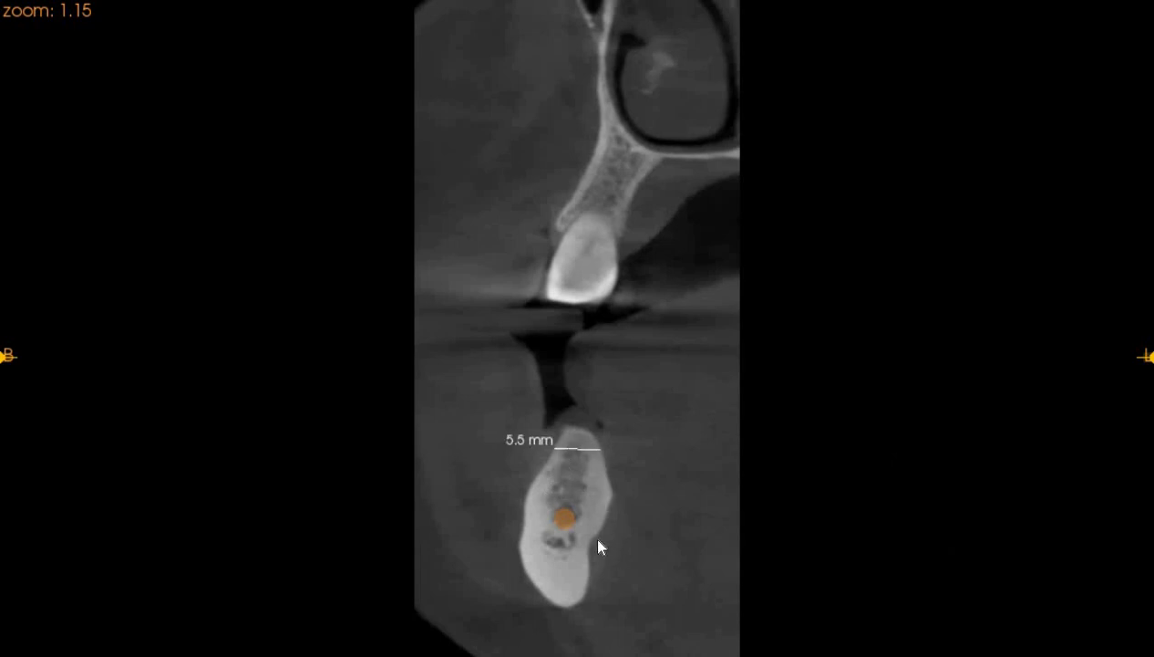
click(577, 449)
click(573, 448)
click(572, 425)
click(567, 502)
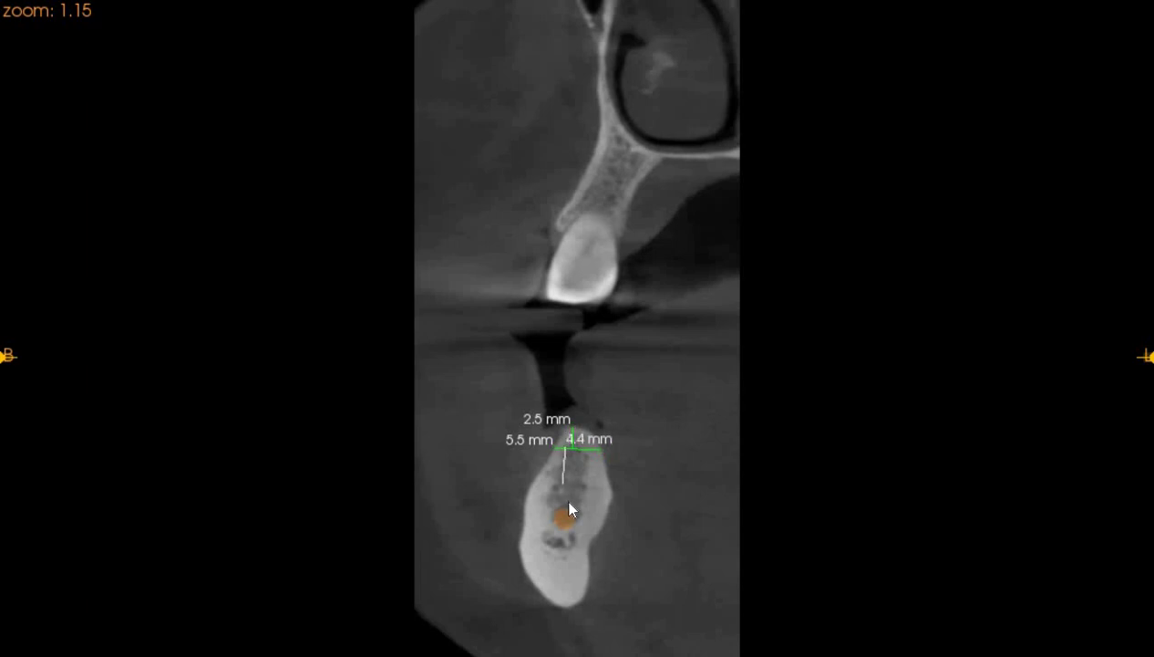
click(567, 503)
drag(548, 437, 507, 466)
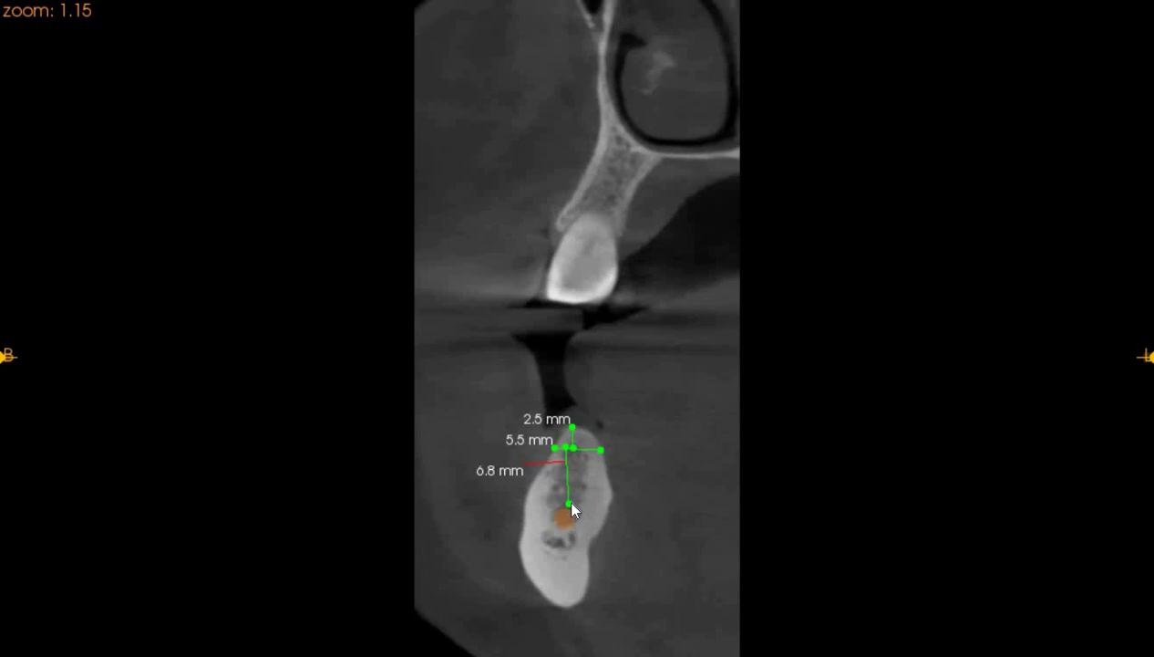
drag(566, 509, 567, 513)
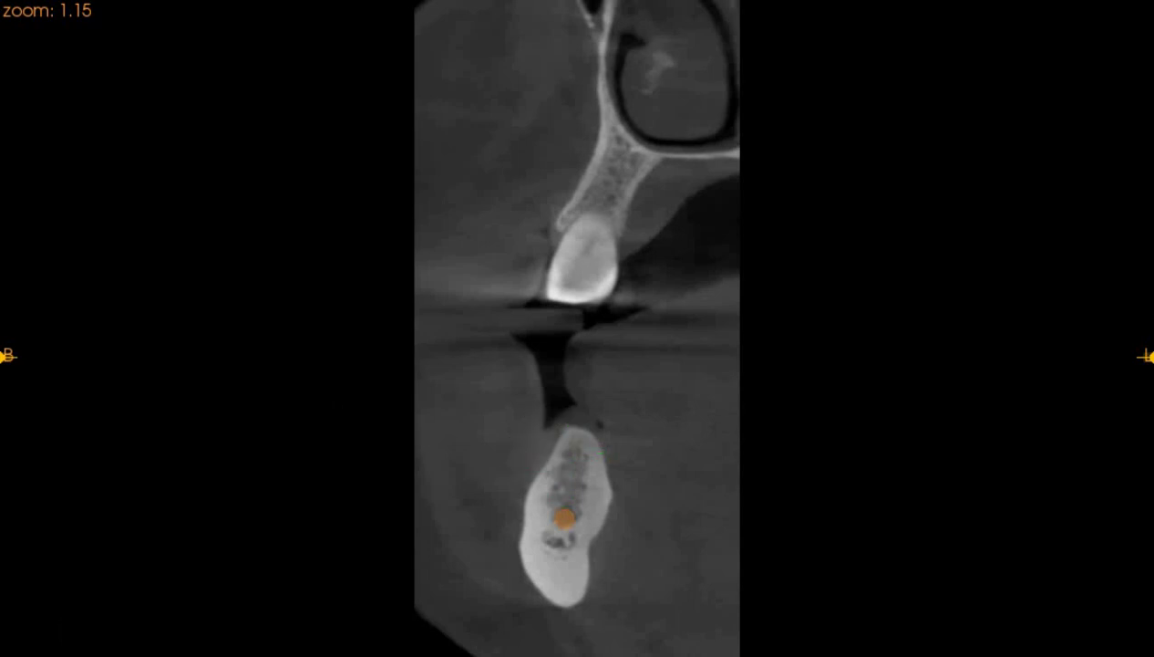
- In the cross-section with the rounded, low lower ridge, measure the bone above the nerve canal, the ridge width and the buccal bone beside the canal
scroll(577, 328, down, 12)
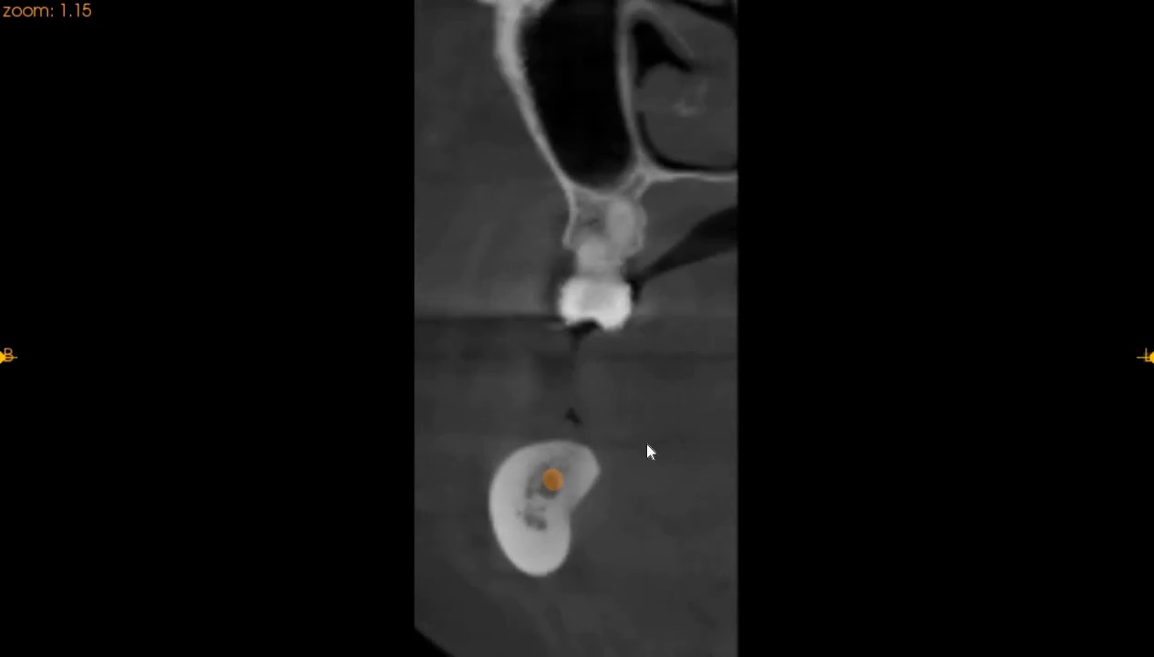
scroll(160, 382, down, 1)
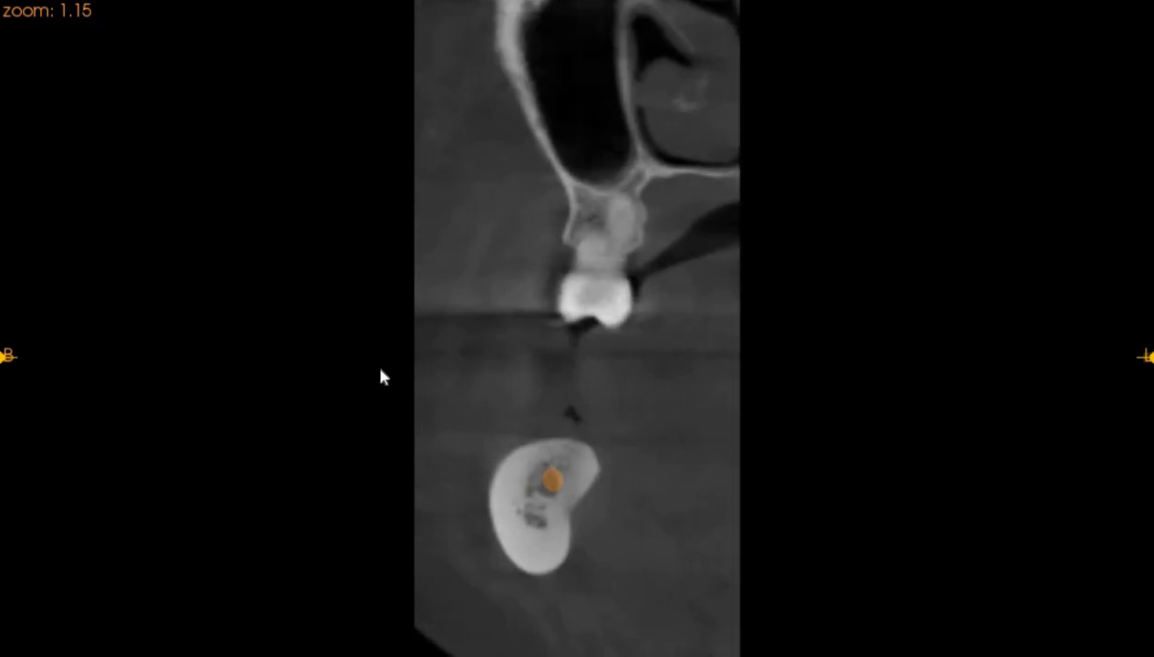
drag(545, 438, 545, 467)
drag(590, 448, 512, 447)
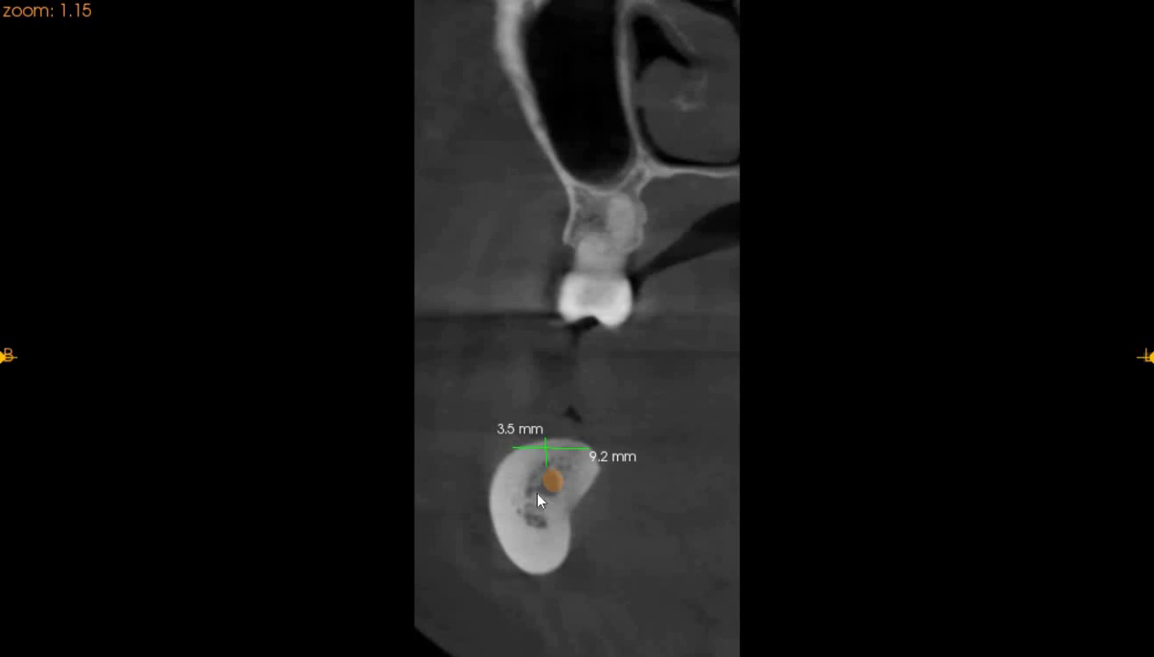
drag(491, 488, 530, 490)
drag(515, 516, 515, 528)
- In the cross-section through the crowned lower tooth, measure the ridge width at the crest and the bone height above the nerve canal
scroll(1032, 308, down, 8)
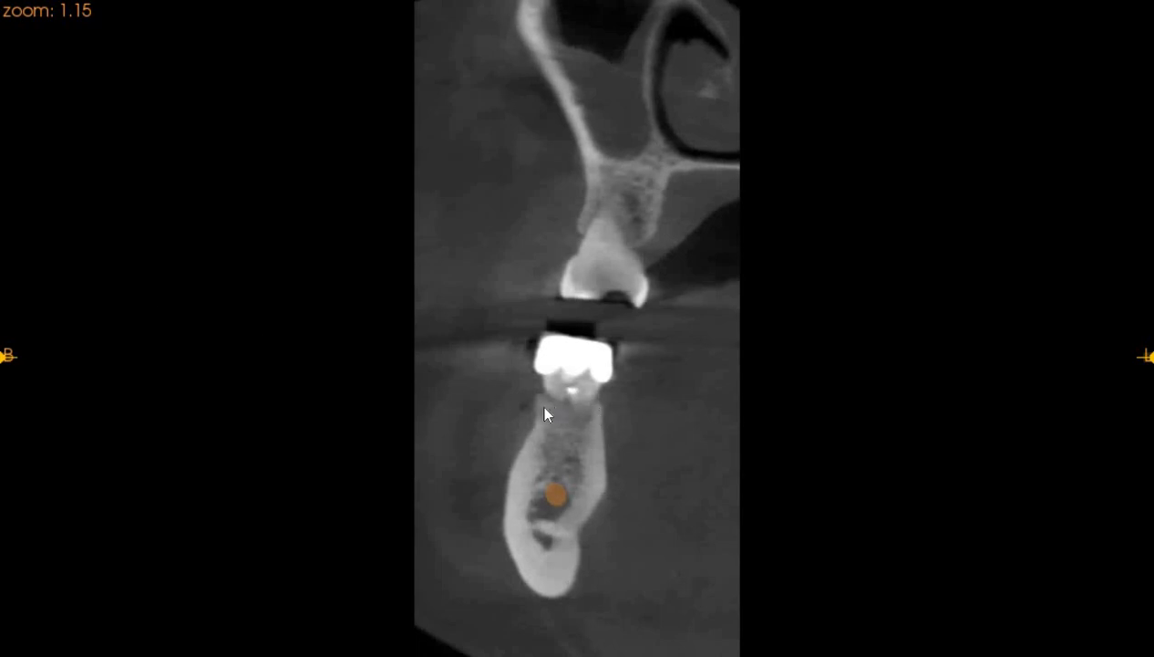
drag(540, 408, 599, 407)
drag(560, 480, 557, 407)
- In the cross-section with the flat-topped lower jaw, measure the bone above the nerve canal, the buccal bone beside it and the vertical buccal bone height
click(4, 301)
scroll(577, 328, up, 5)
scroll(577, 329, down, 15)
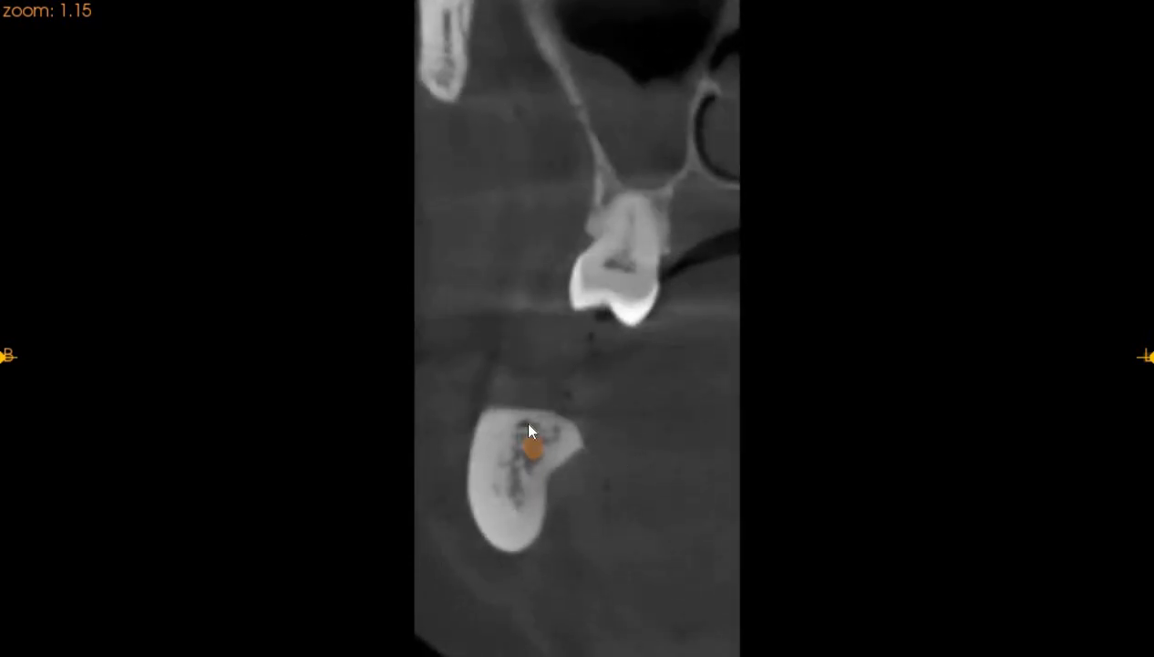
drag(534, 409, 533, 432)
drag(473, 441, 524, 442)
drag(492, 410, 493, 507)
click(537, 543)
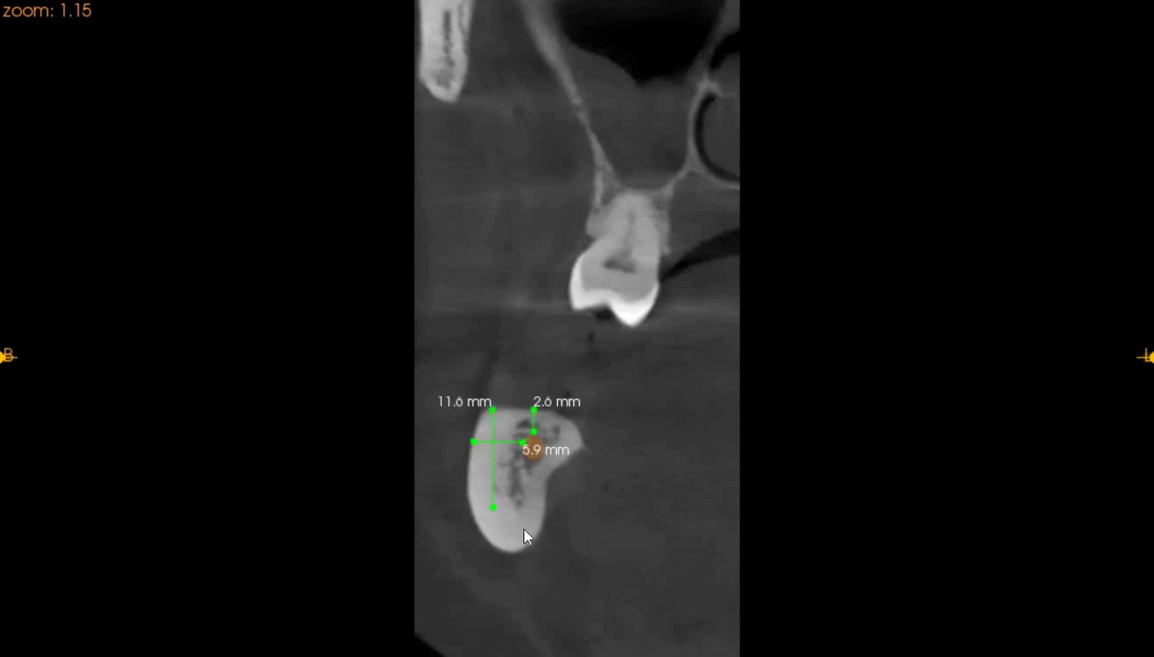